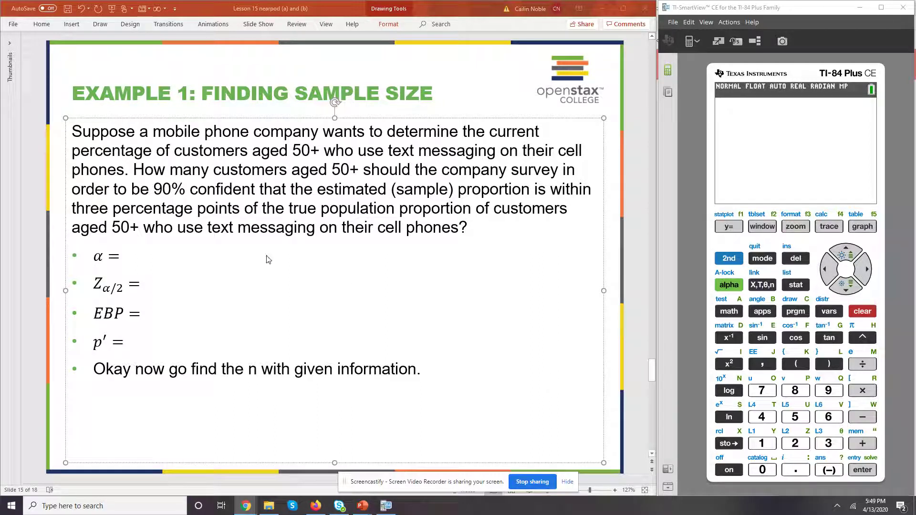
Type '10% or 0.1' after 'α =' on the sample-size slide
left_click(136, 256)
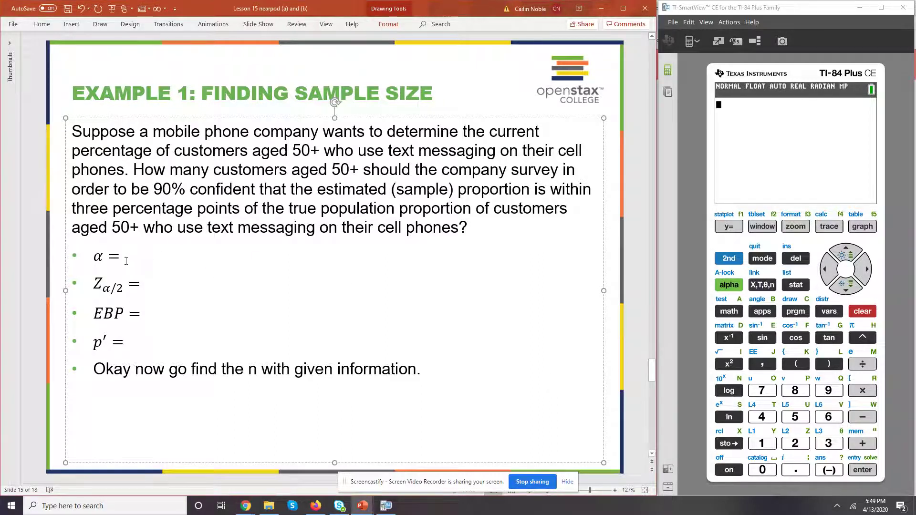
type("10")
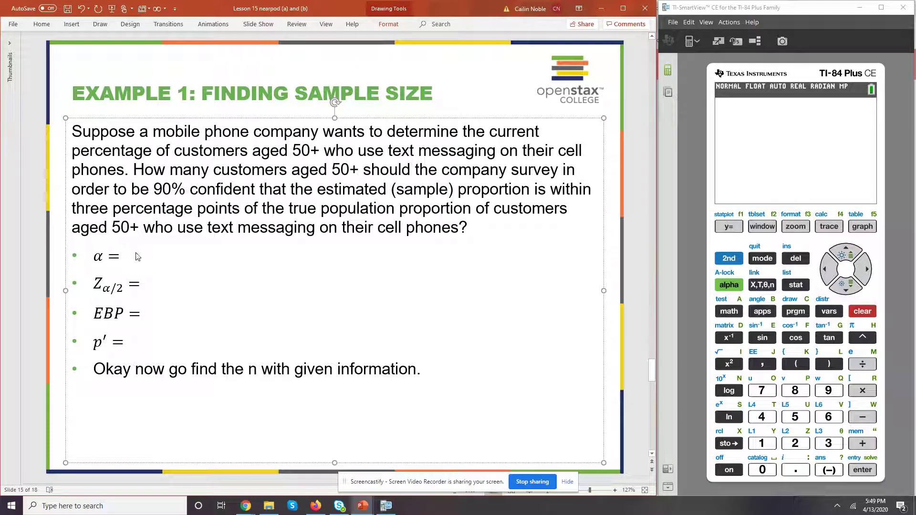
type("%")
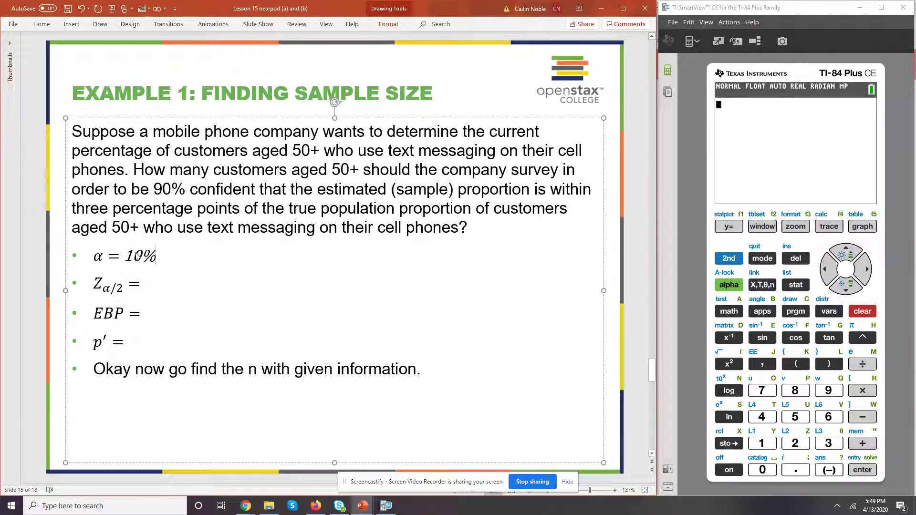
type(" or 0.1")
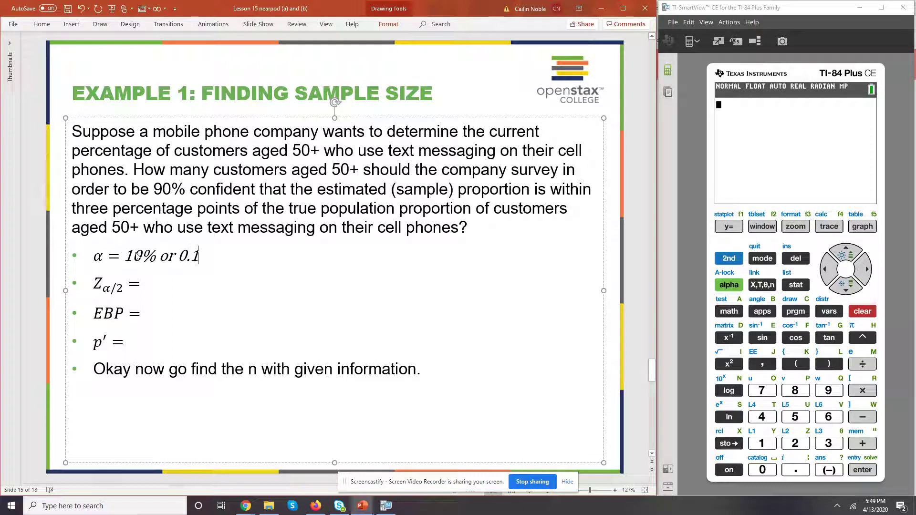
key("Down")
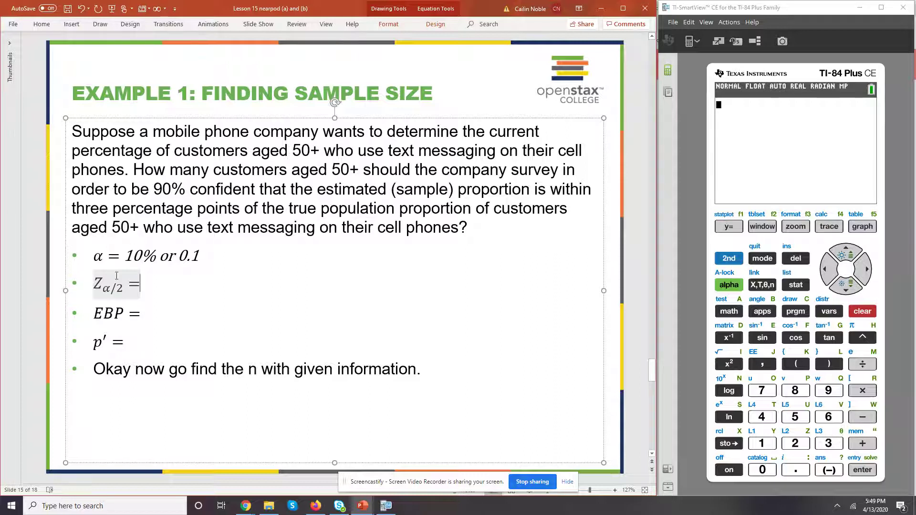
Copy the Zα/2 expression and paste it after the equals sign on the z line
left_click_drag(125, 286, 97, 281)
key("ctrl+c")
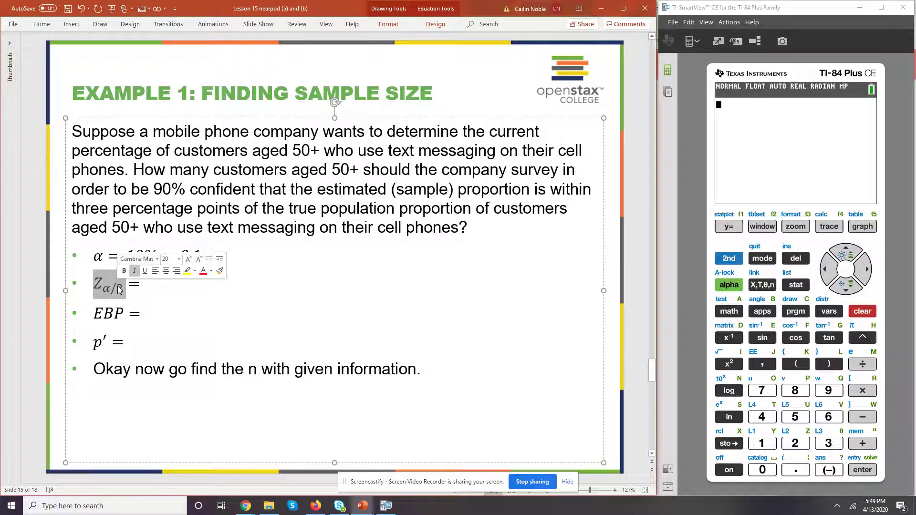
left_click(174, 282)
key("ctrl+v")
Change the pasted subscript to .05 and add '=' so the line reads Zα/2 = Z.05 =
left_click(161, 287)
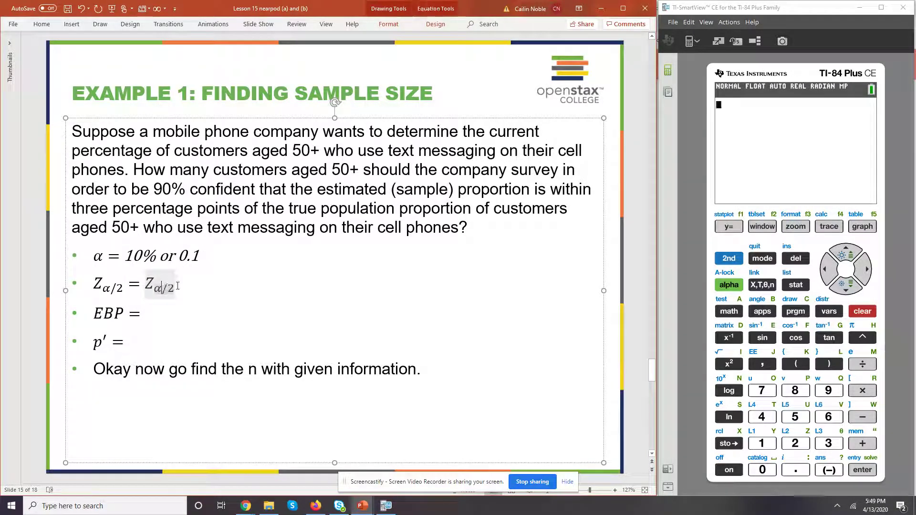
key("BackSpace")
type(".1")
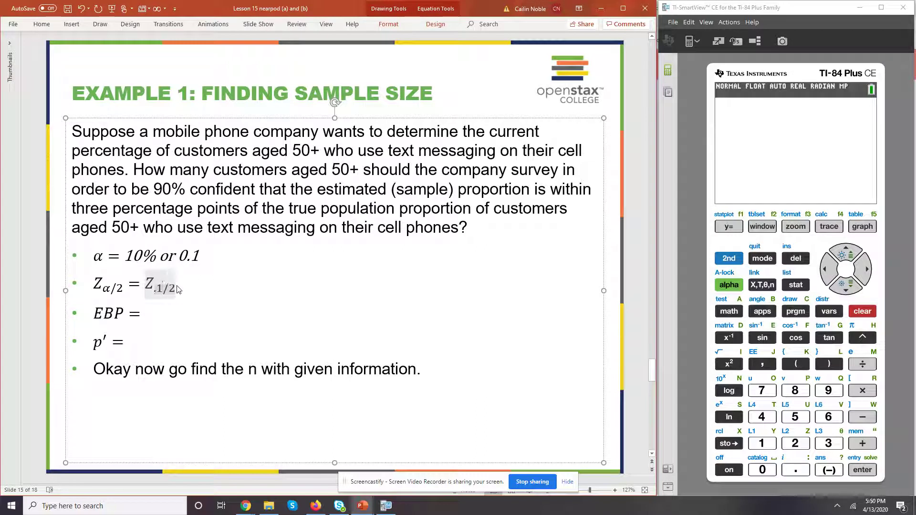
key("BackSpace")
key("BackSpace")
type(".05")
key("Delete")
key("Delete")
key("Right")
type("=")
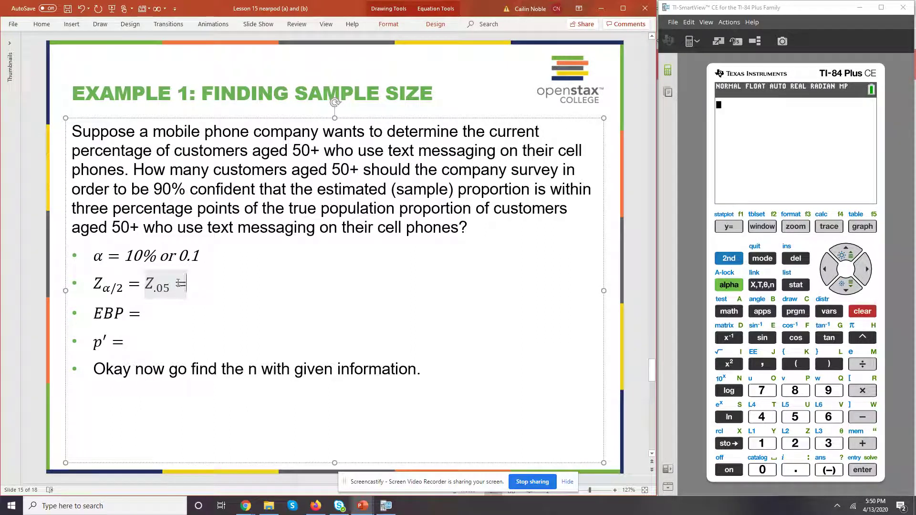
key("Right")
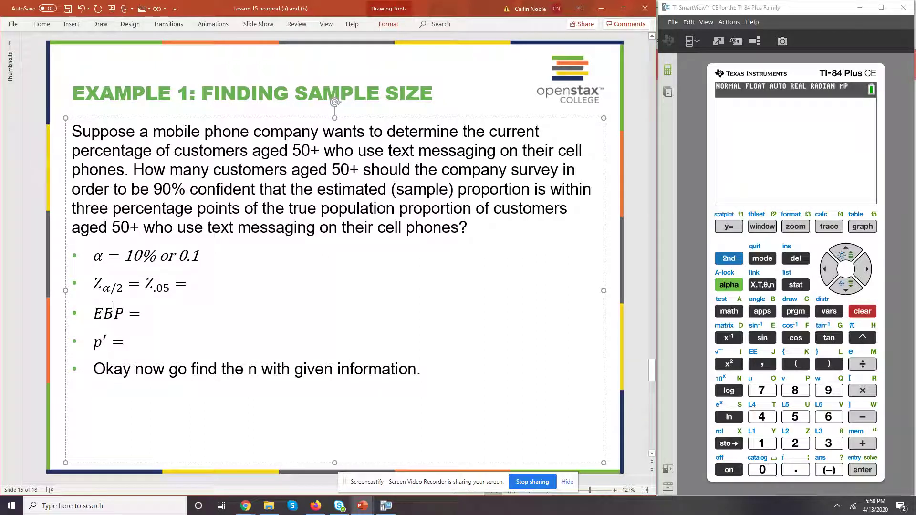
left_click(149, 316)
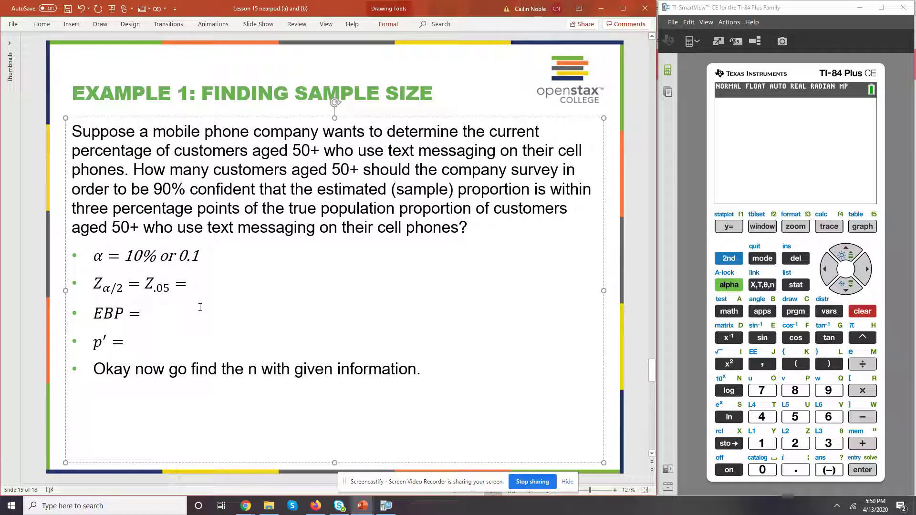
Type '3% or 0.03' after 'EBP =' and '.5' in the p′ equation
type("3%")
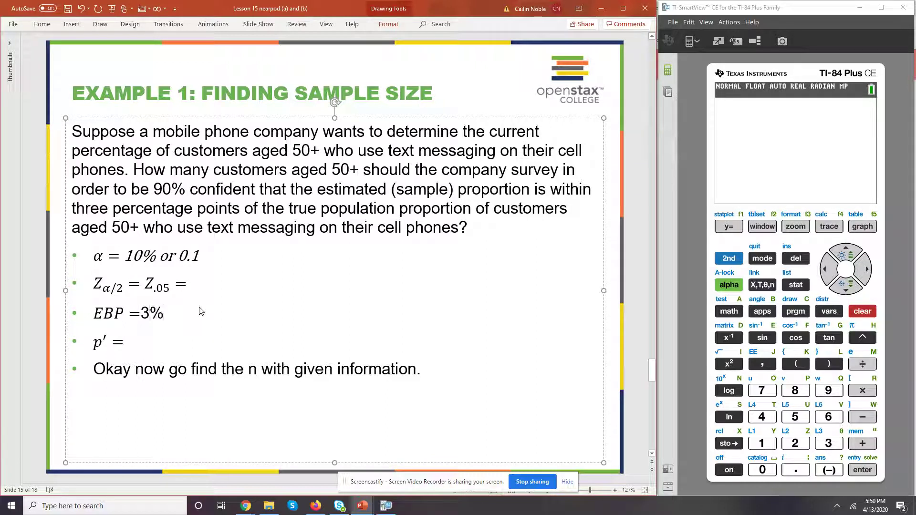
type(" or 0.03")
key("Down")
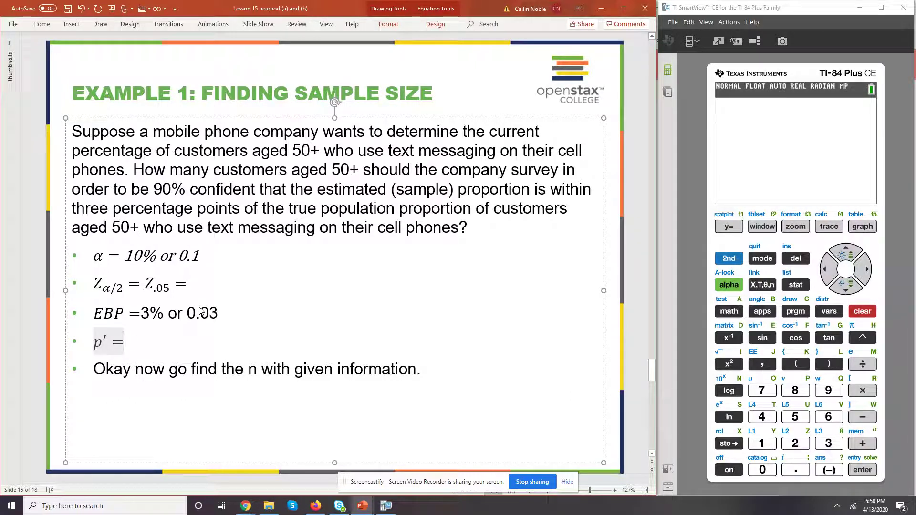
type(".5")
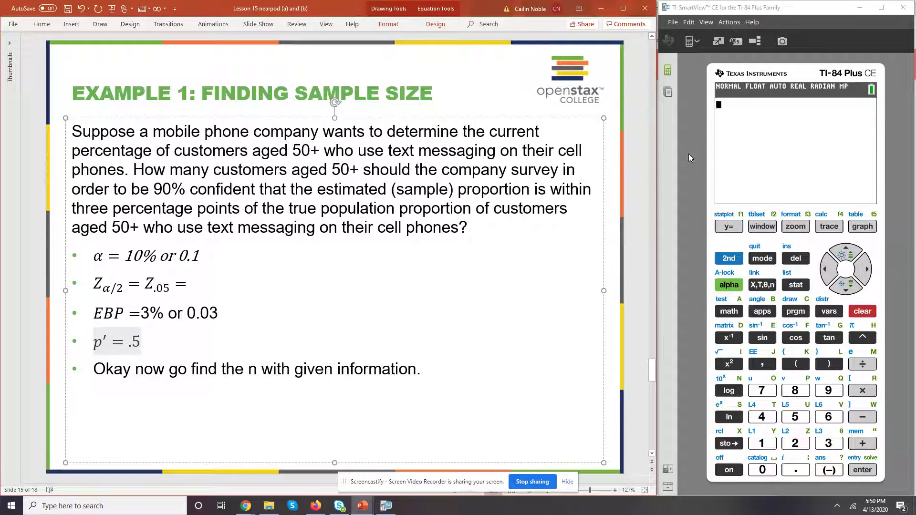
Start invNorm from the calculator's distribution menu with area 1-.05 and mean 0
left_click(728, 258)
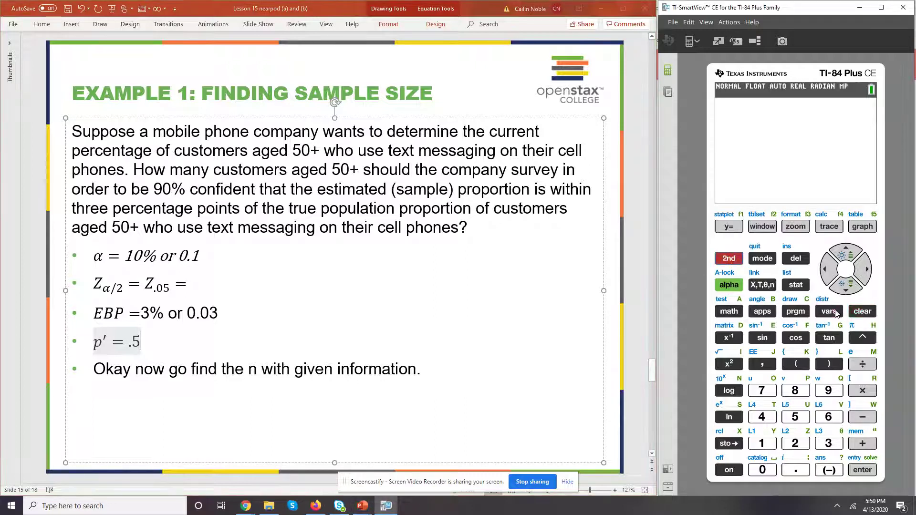
left_click(832, 308)
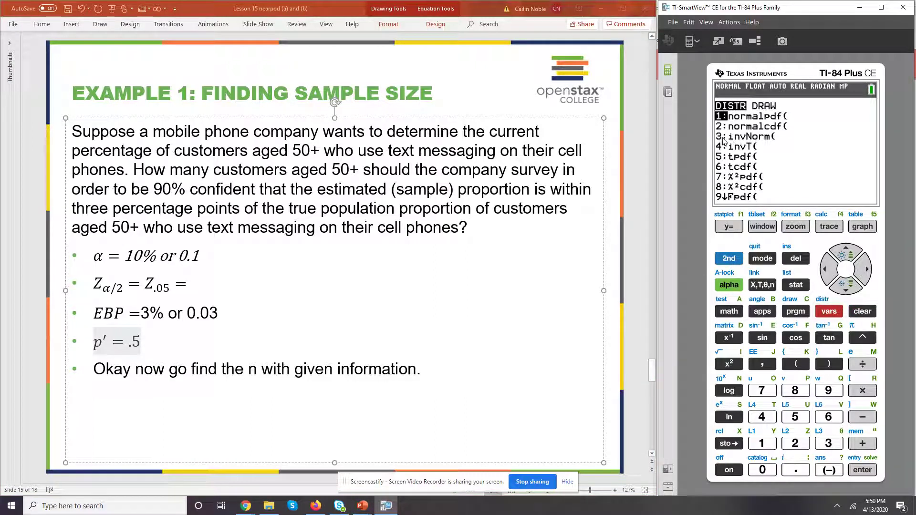
left_click(829, 444)
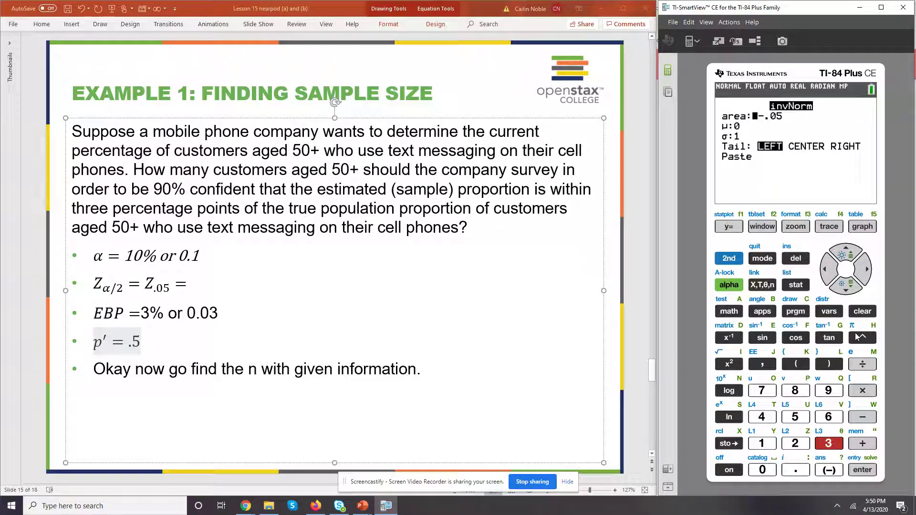
key("Down")
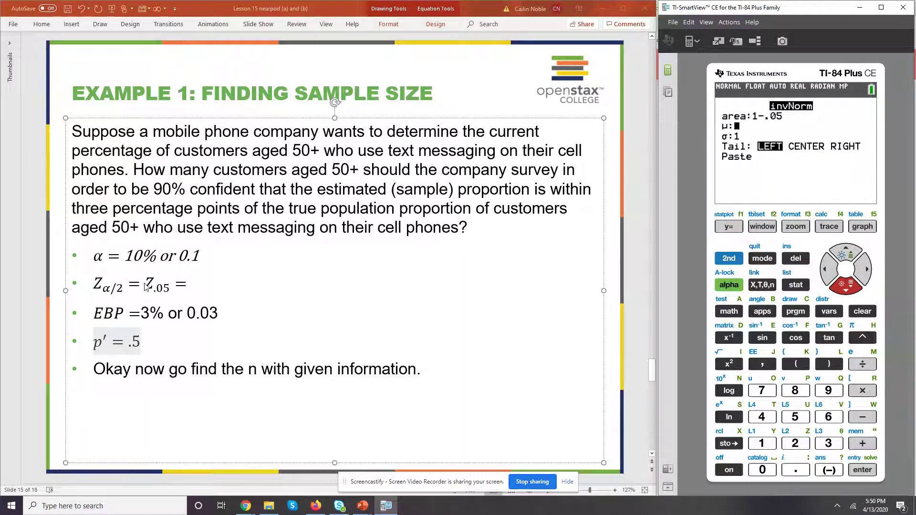
type("0")
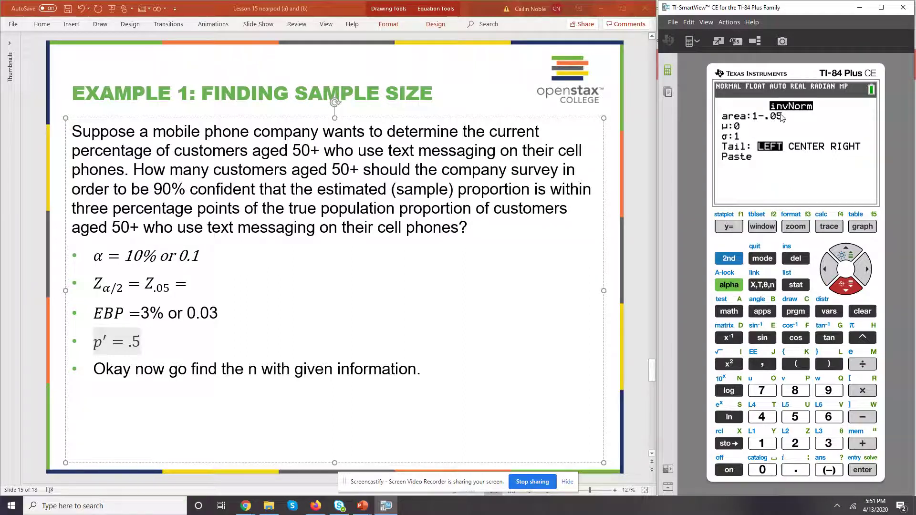
Paste invNorm(1-.05,0,1,LEFT) to the home screen and evaluate it to 1.644853626
left_click(849, 290)
left_click(849, 290)
left_click(850, 290)
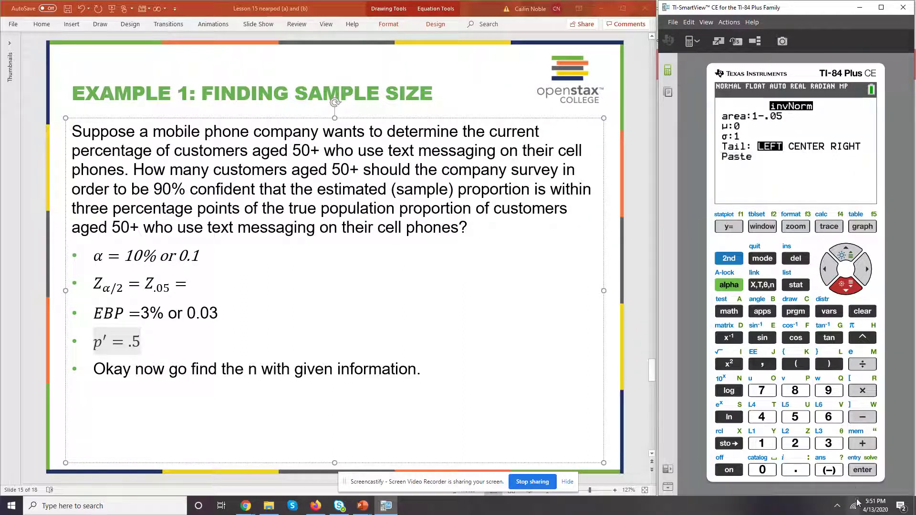
left_click(862, 471)
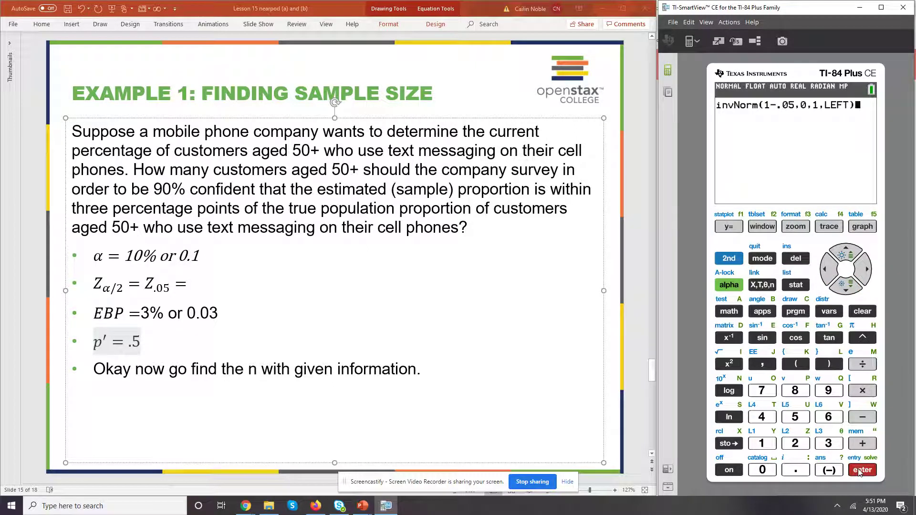
left_click(860, 471)
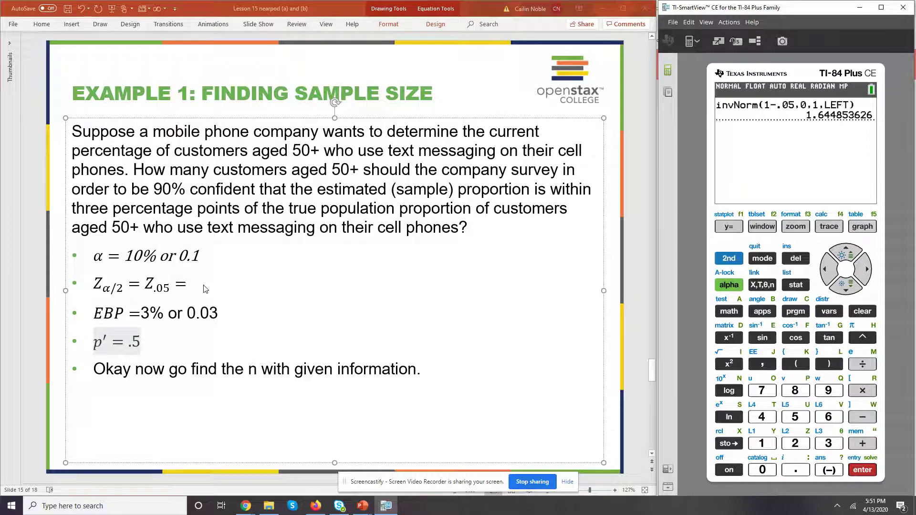
left_click(221, 280)
Enter 1.645 after 'Z.05 =' and advance to the worked-solution slide 16
type("1.645")
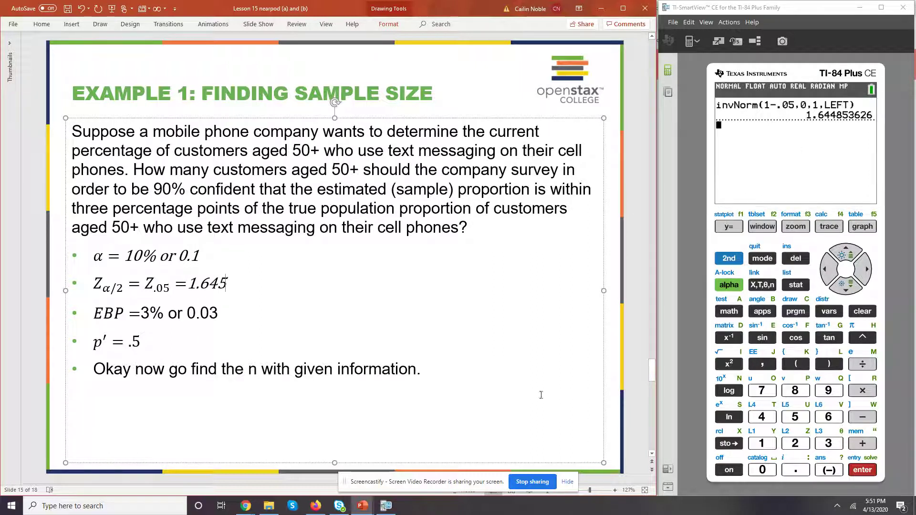
left_click(652, 457)
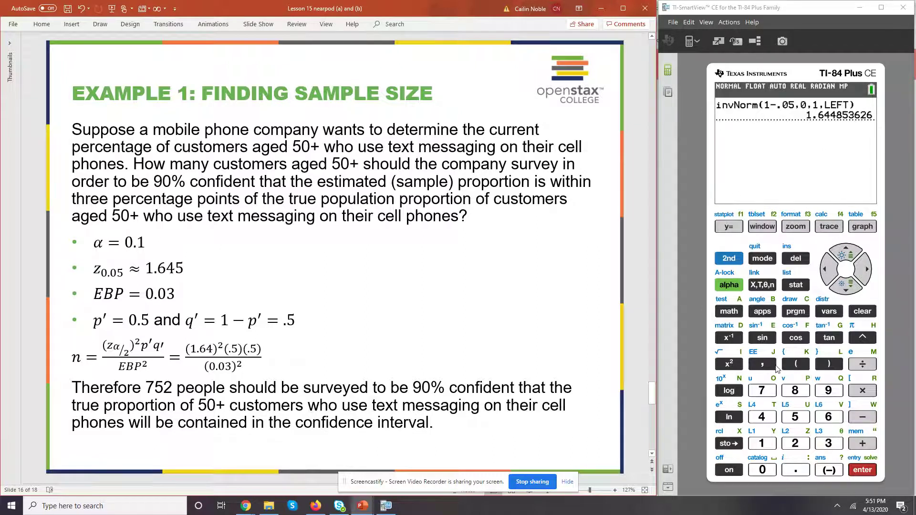
left_click(730, 365)
Complete Ans²*.5*.5/(.03²) on the calculator and evaluate it to 751.5398474
key("asterisk")
type(".5*.5")
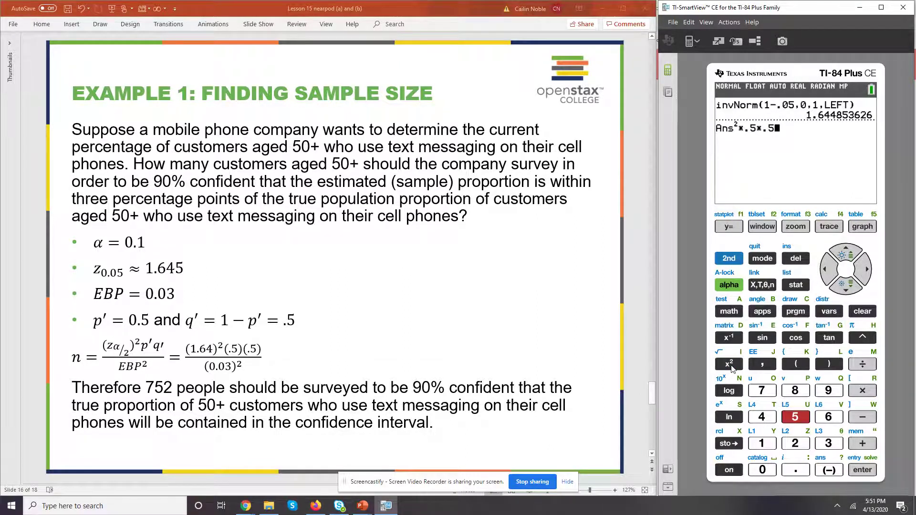
type("/")
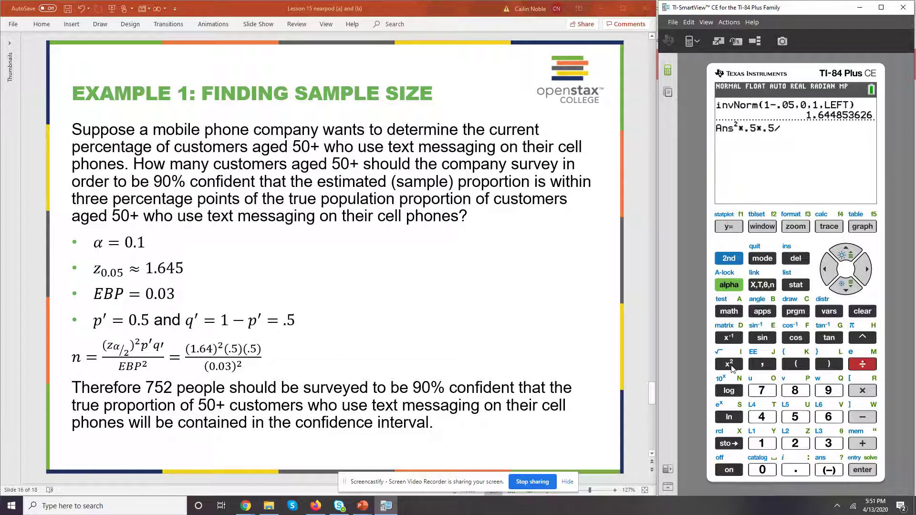
type("(.03²")
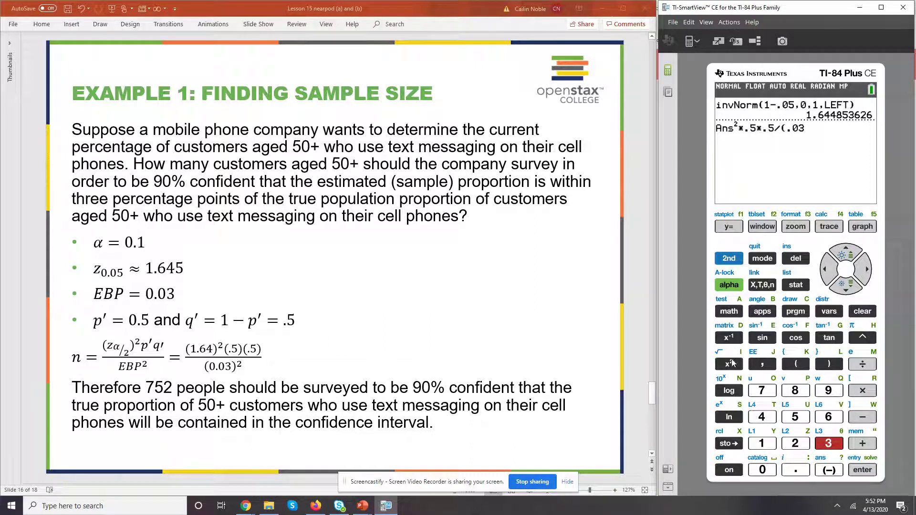
left_click(733, 364)
left_click(829, 367)
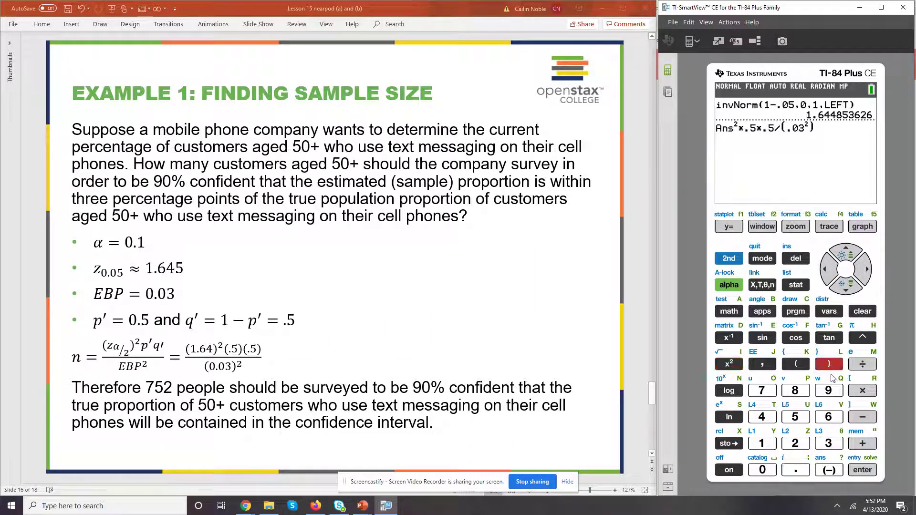
left_click(861, 473)
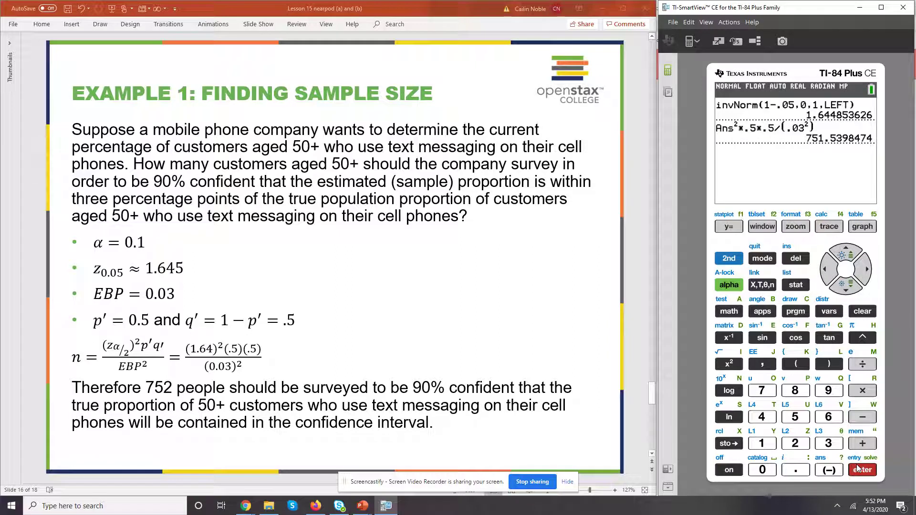